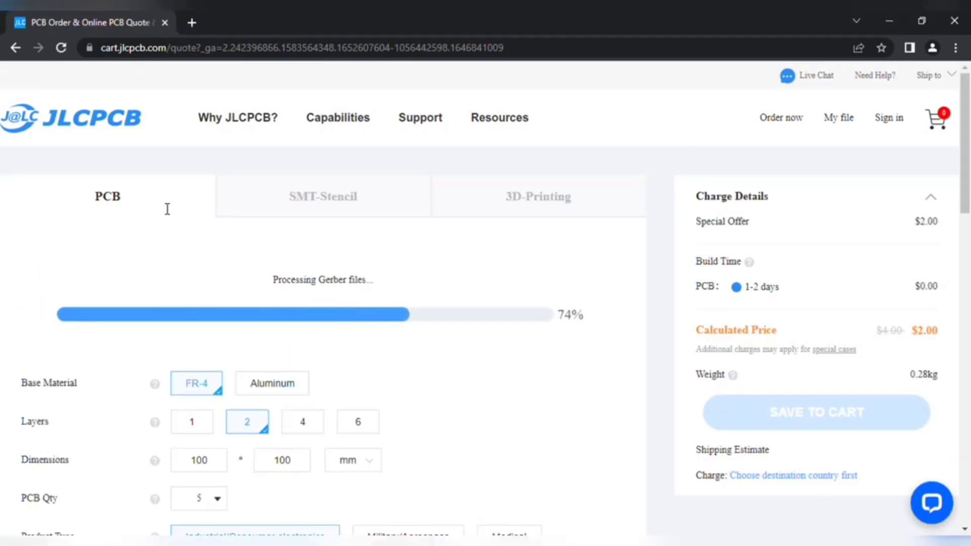
Try Purple and Red solder mask colours on the 40x50 mm 2-layer board, settling on White.
scroll(318, 442, "down", 2)
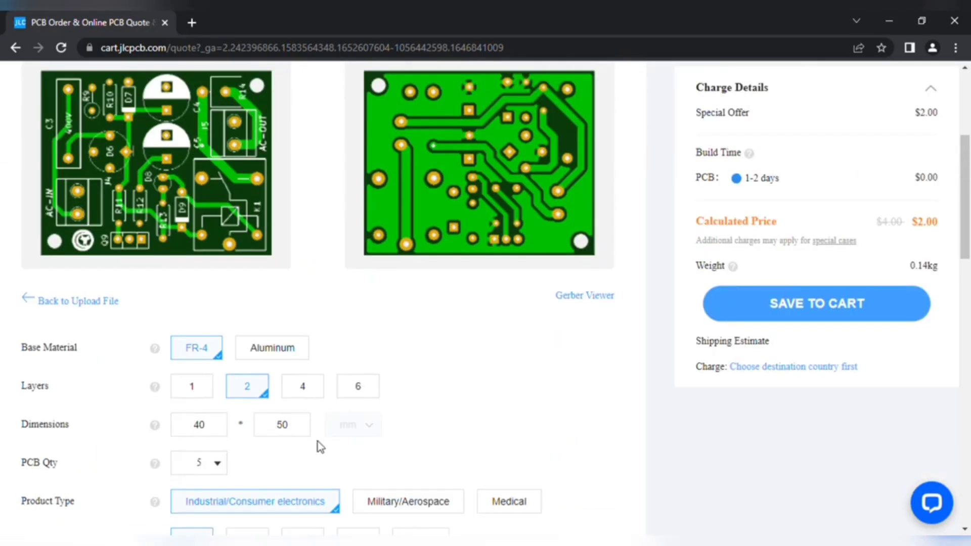
scroll(263, 444, "down", 5)
left_click(277, 420)
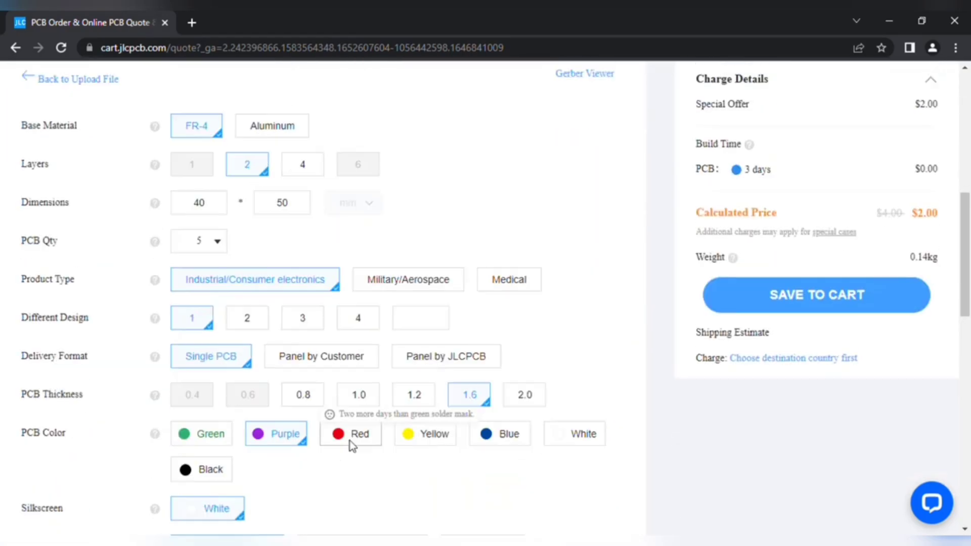
left_click(353, 435)
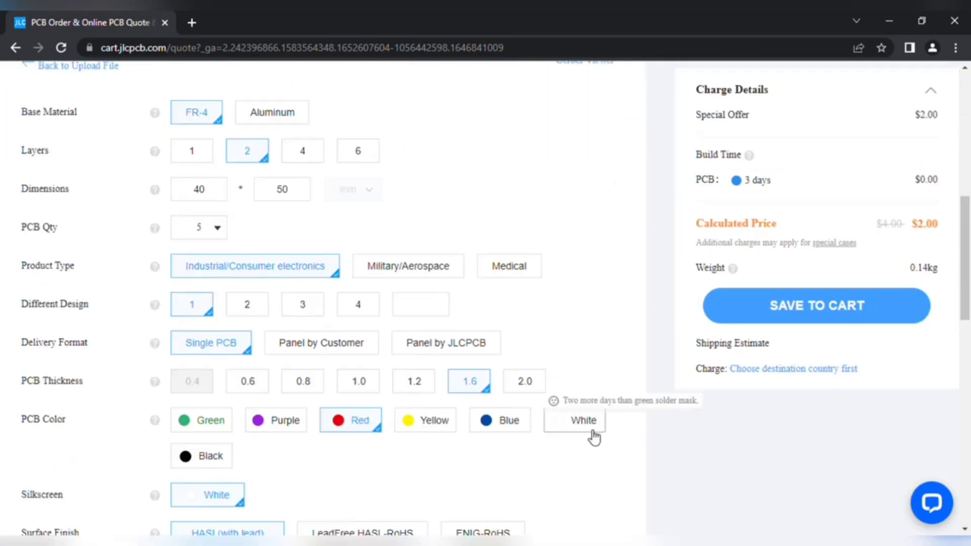
left_click(594, 438)
scroll(241, 407, "up", 9)
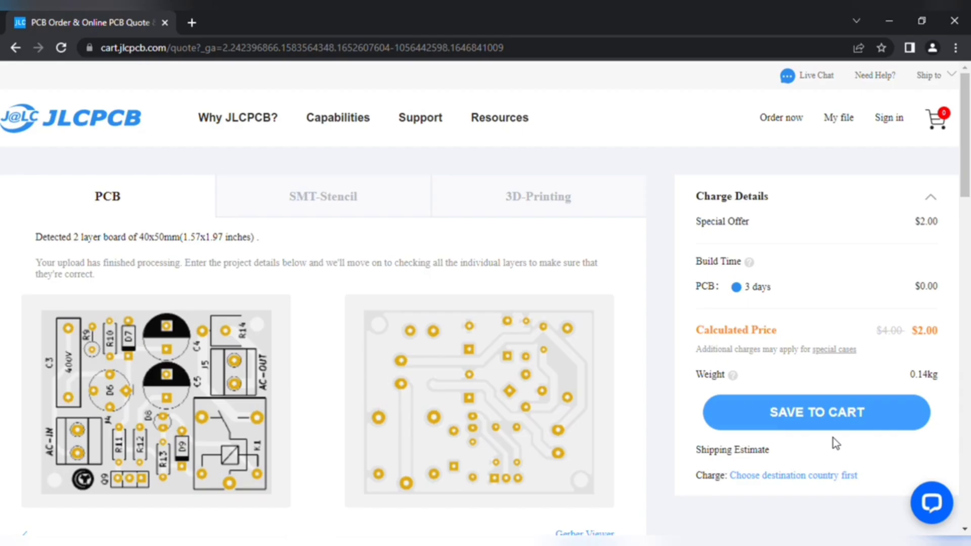